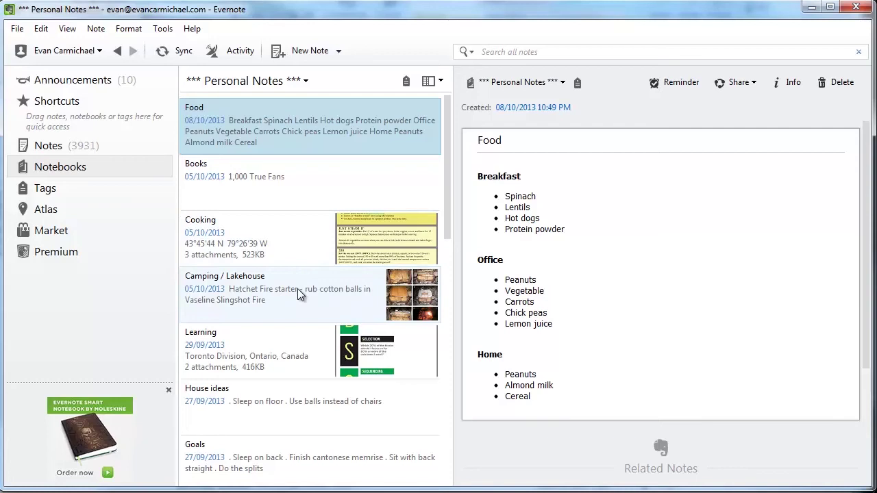
Read the Cooking note's PDF one-pager, then open the Learning note's CaFE PDF page.
{"action": "left_click", "coordinate": [293, 257]}
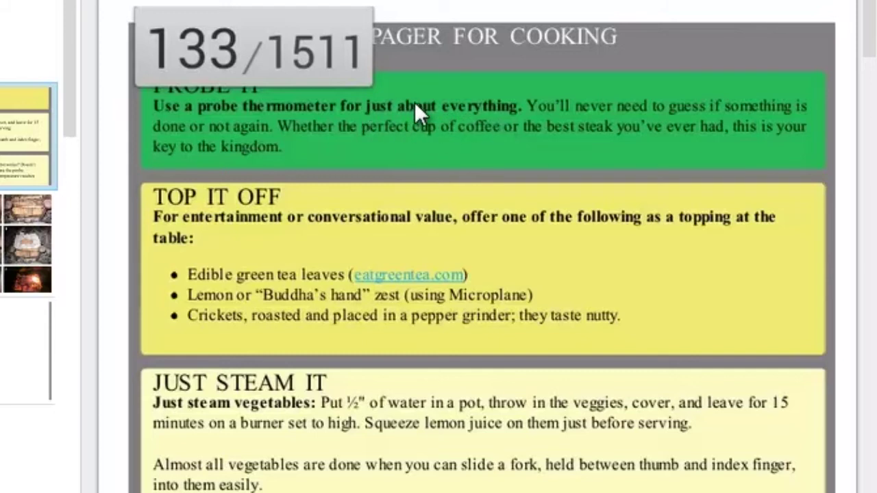
{"action": "scroll", "coordinate": [453, 112], "scroll_direction": "down", "scroll_amount": 5}
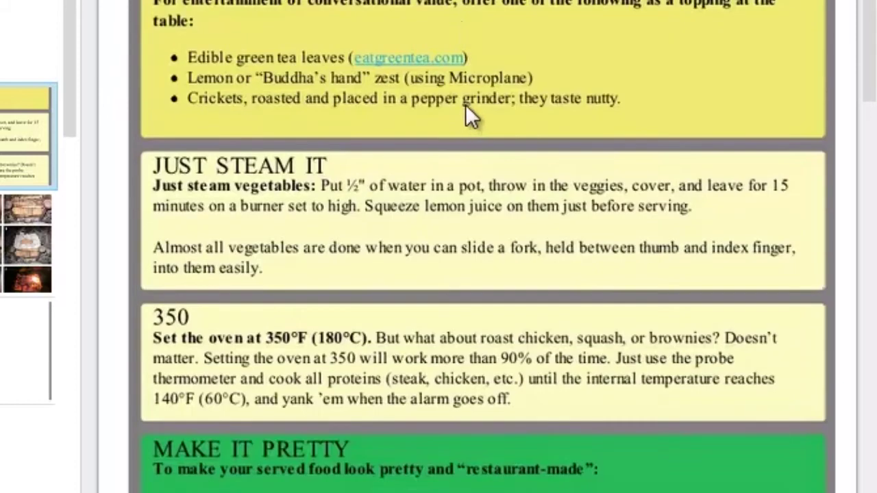
{"action": "scroll", "coordinate": [467, 103], "scroll_direction": "down", "scroll_amount": 12}
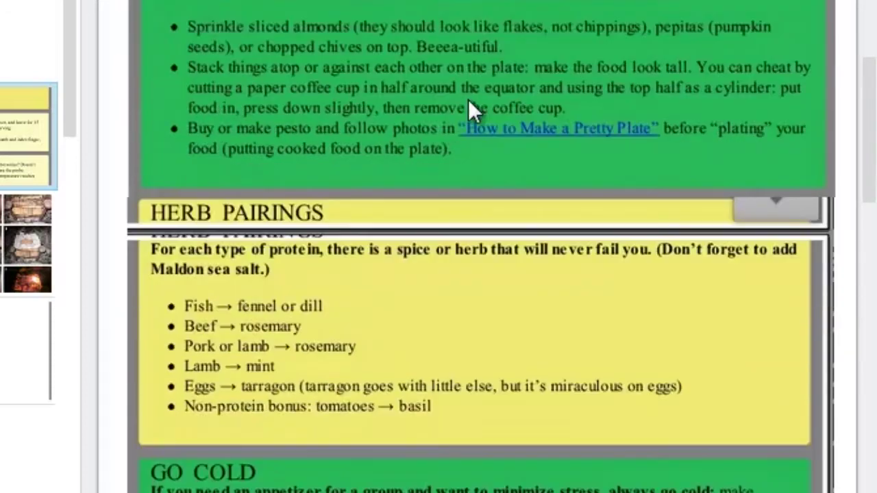
{"action": "scroll", "coordinate": [472, 102], "scroll_direction": "up", "scroll_amount": 15}
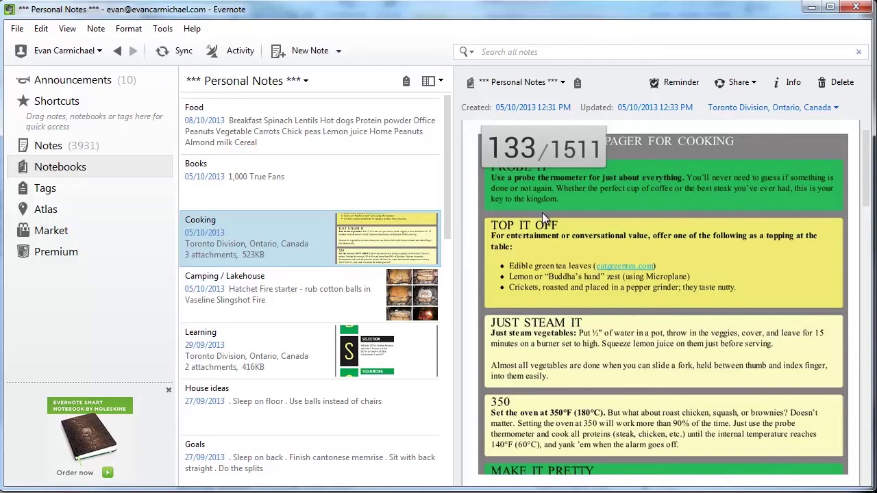
{"action": "left_click", "coordinate": [259, 349]}
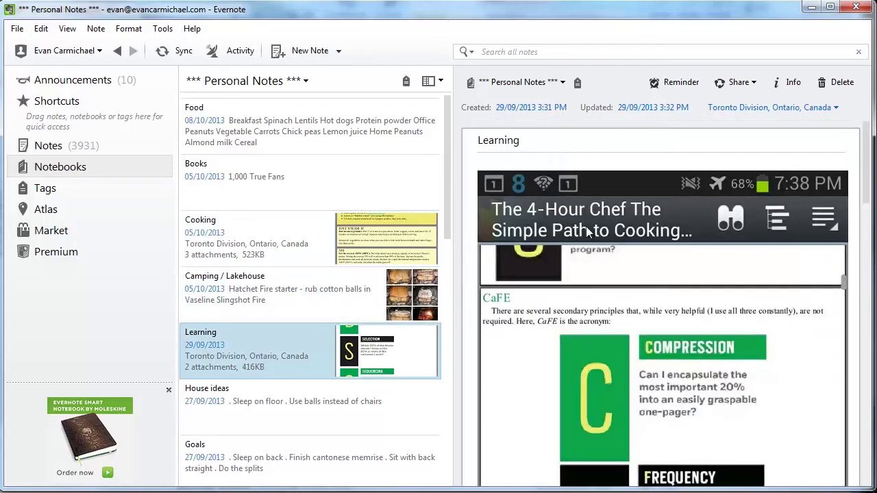
{"action": "scroll", "coordinate": [671, 237], "scroll_direction": "down", "scroll_amount": 3}
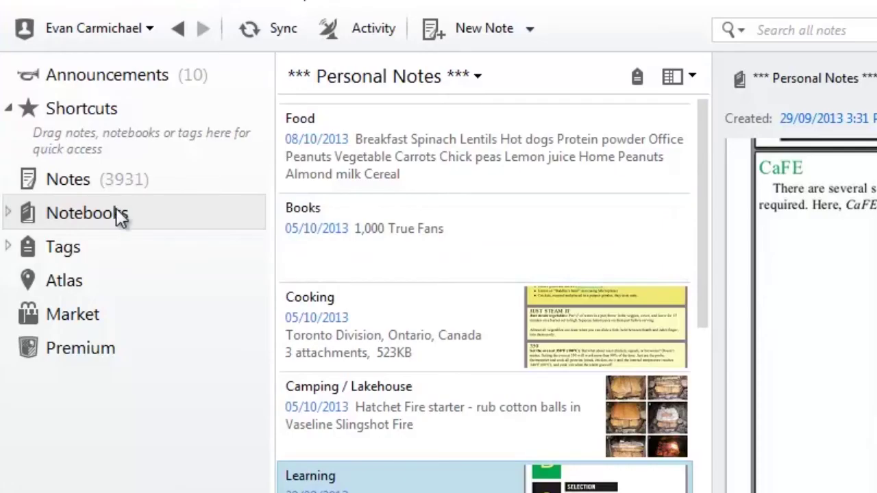
Go to Business Notes from the notebooks overview and open 'Avoiding the tax man'.
{"action": "left_click", "coordinate": [81, 167]}
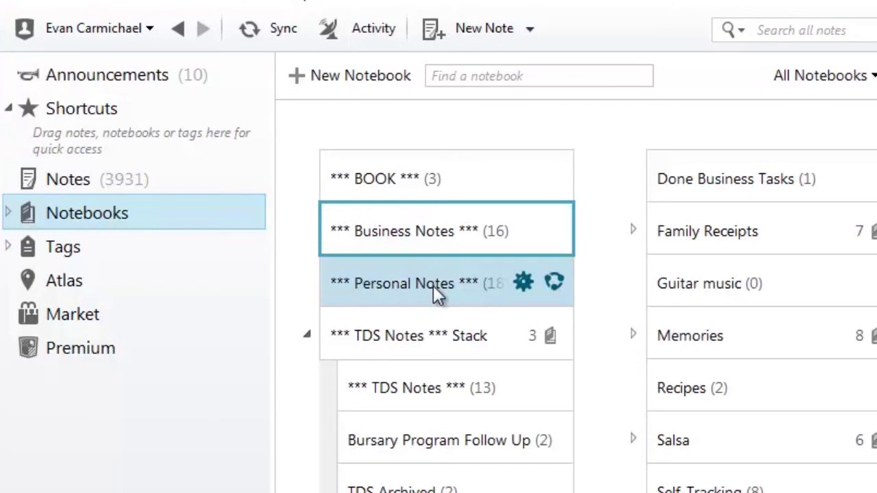
{"action": "left_click", "coordinate": [414, 236]}
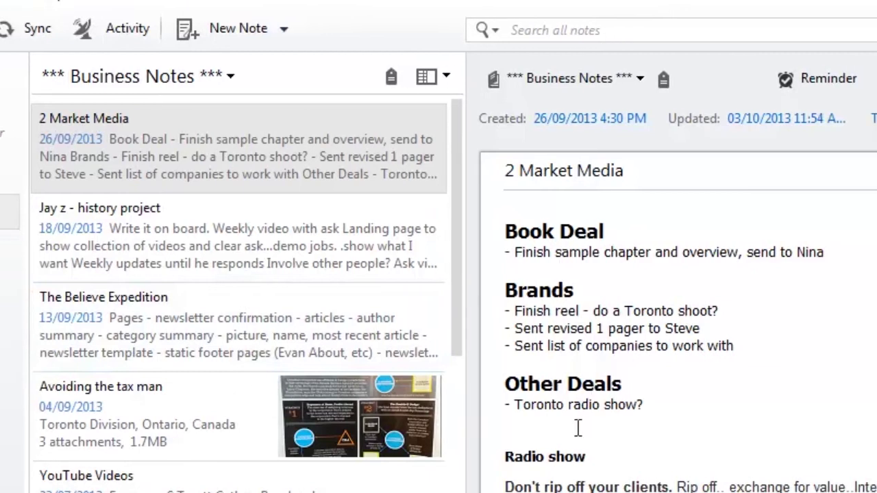
{"action": "left_click", "coordinate": [150, 425]}
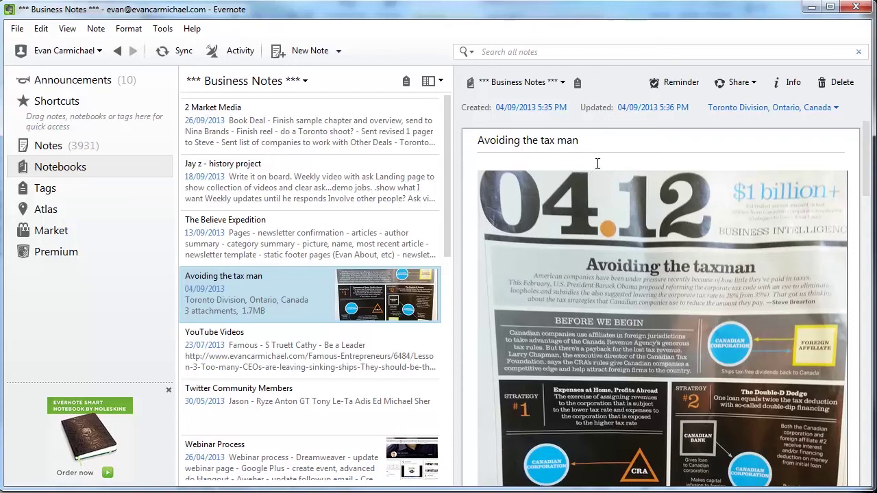
Scroll through the tax infographic and the note list, then open Webinar Process.
{"action": "scroll", "coordinate": [597, 163], "scroll_direction": "down", "scroll_amount": 3}
{"action": "scroll", "coordinate": [597, 163], "scroll_direction": "down", "scroll_amount": 2}
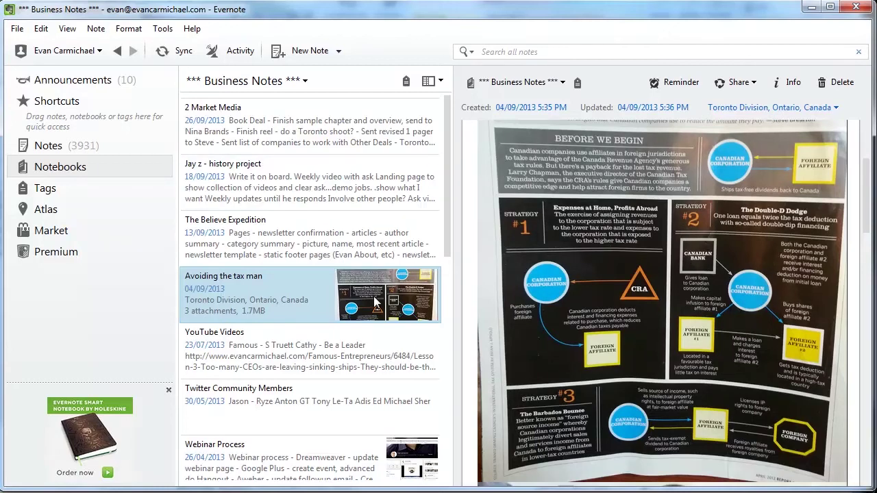
{"action": "scroll", "coordinate": [274, 339], "scroll_direction": "down", "scroll_amount": 3}
{"action": "left_click", "coordinate": [288, 345]}
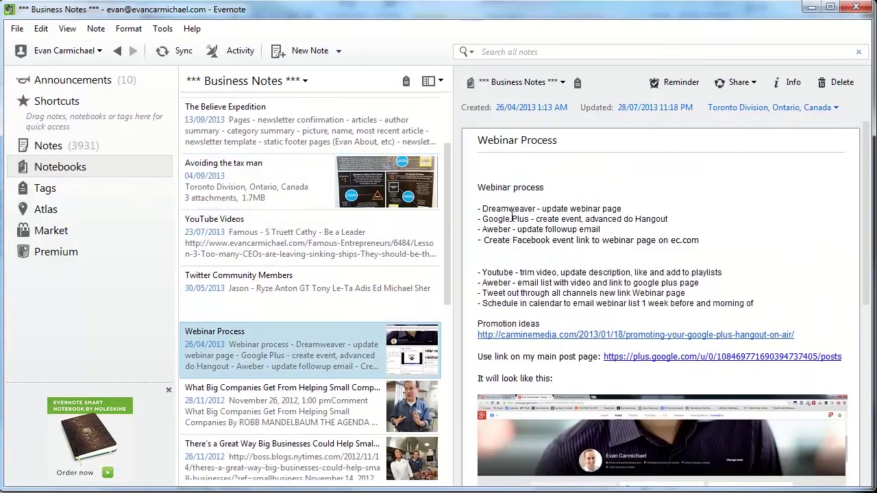
Read the webinar task list, then open 'What Big Companies Get From Helping Small Companies'.
{"action": "scroll", "coordinate": [595, 210], "scroll_direction": "down", "scroll_amount": 4}
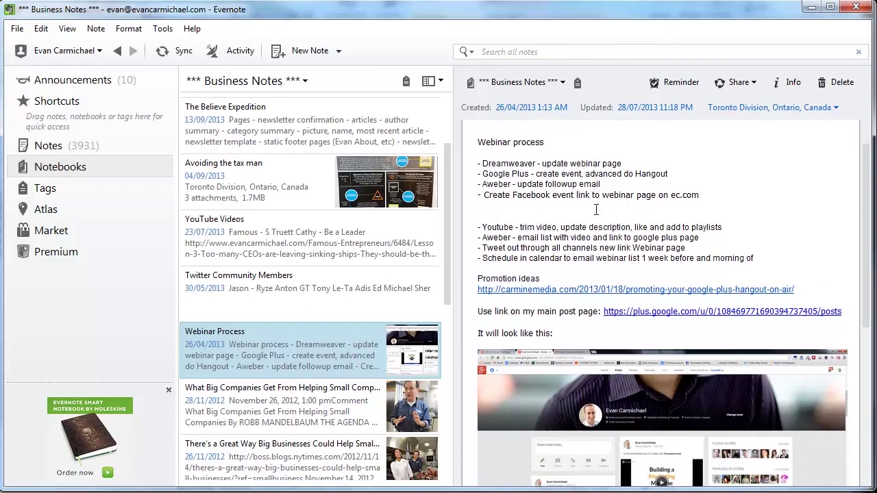
{"action": "scroll", "coordinate": [601, 209], "scroll_direction": "down", "scroll_amount": 4}
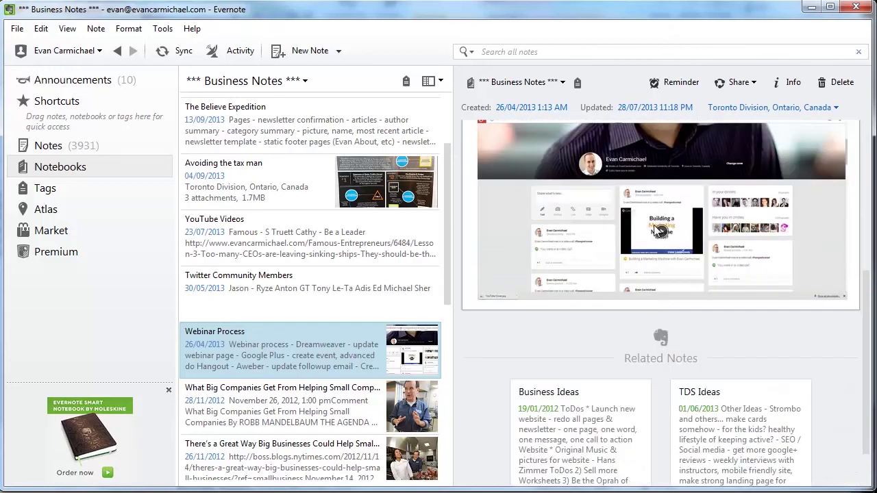
{"action": "scroll", "coordinate": [621, 209], "scroll_direction": "up", "scroll_amount": 1}
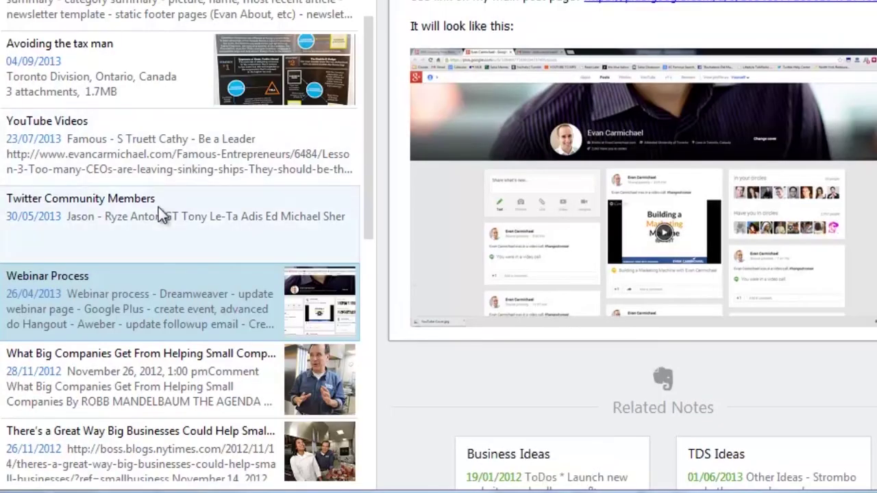
{"action": "left_click", "coordinate": [169, 362]}
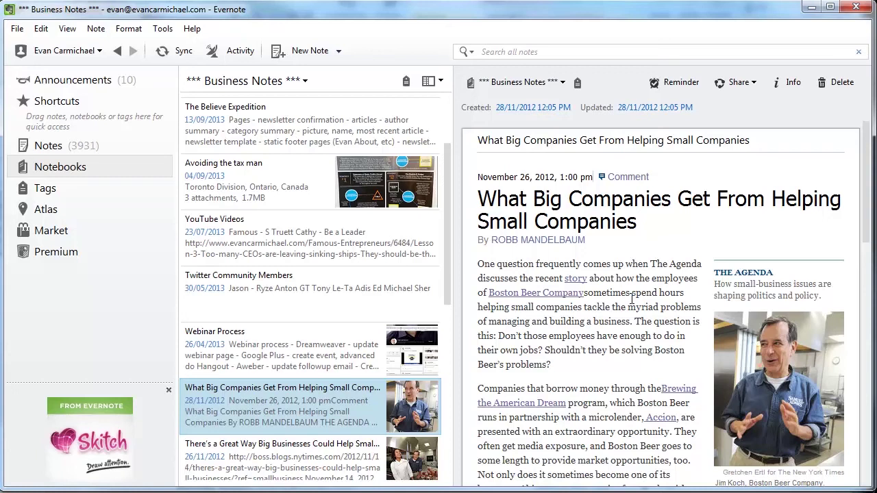
Toggle the notebook title dropdown, then show the all-notebooks overview from the sidebar.
{"action": "left_click", "coordinate": [246, 84]}
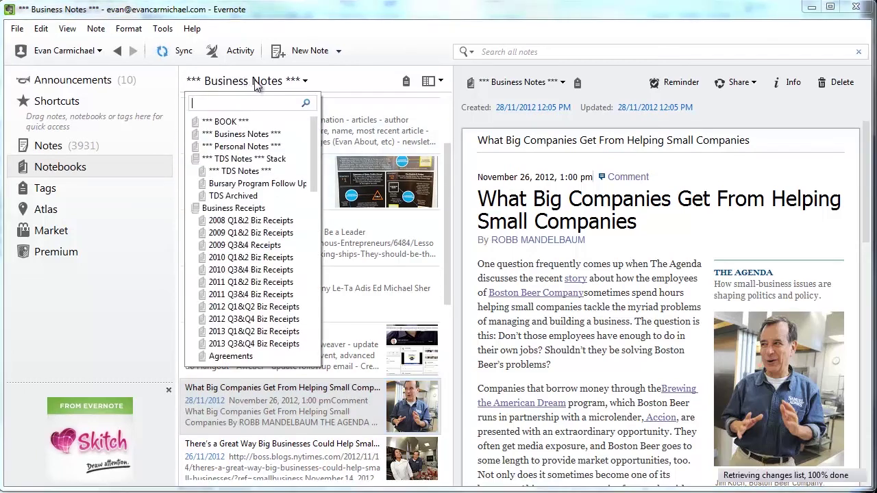
{"action": "left_click", "coordinate": [302, 81]}
{"action": "left_click", "coordinate": [287, 81]}
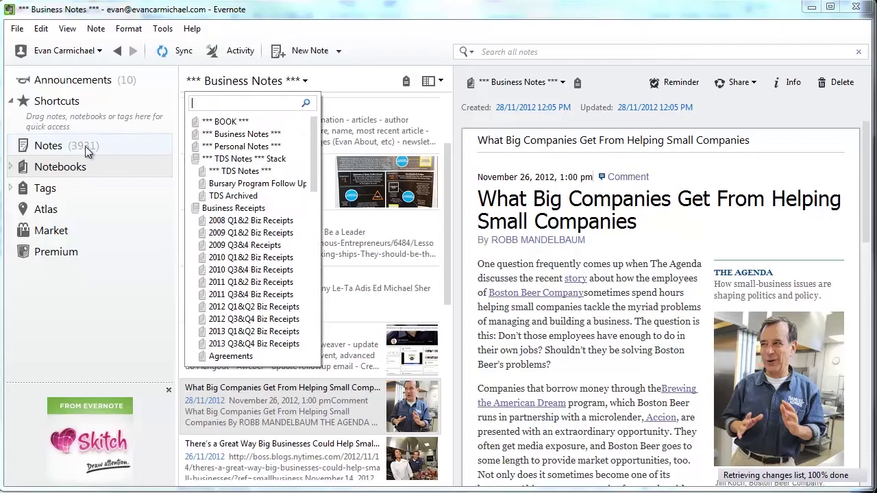
{"action": "left_click", "coordinate": [79, 166]}
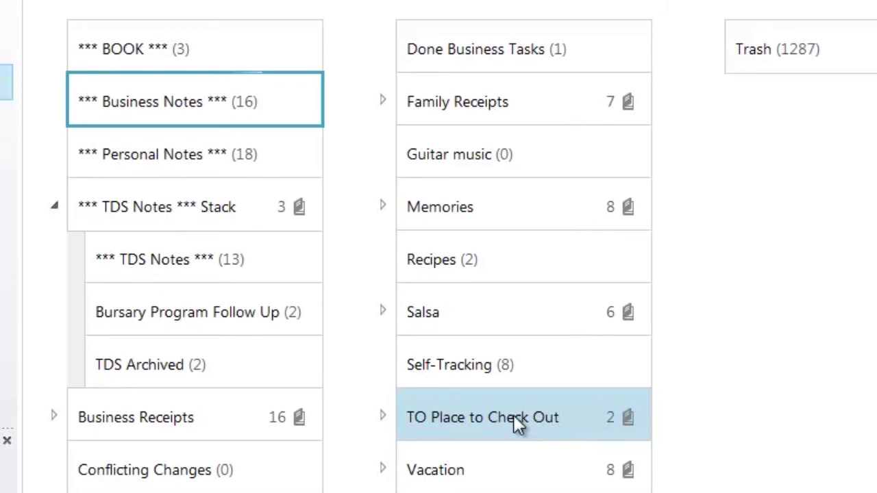
Open the Vacation notebook from the notebooks grid to show Salsa 3 - Mojito House.
{"action": "left_click", "coordinate": [519, 475]}
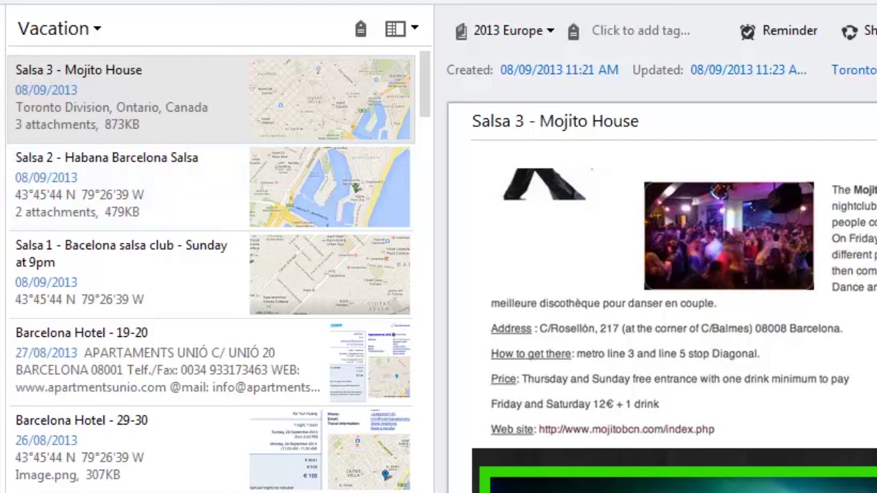
Skim the Salsa 3 - Mojito House note, then view Salsa 2 - Habana Barcelona Salsa.
{"action": "scroll", "coordinate": [674, 291], "scroll_direction": "down", "scroll_amount": 10}
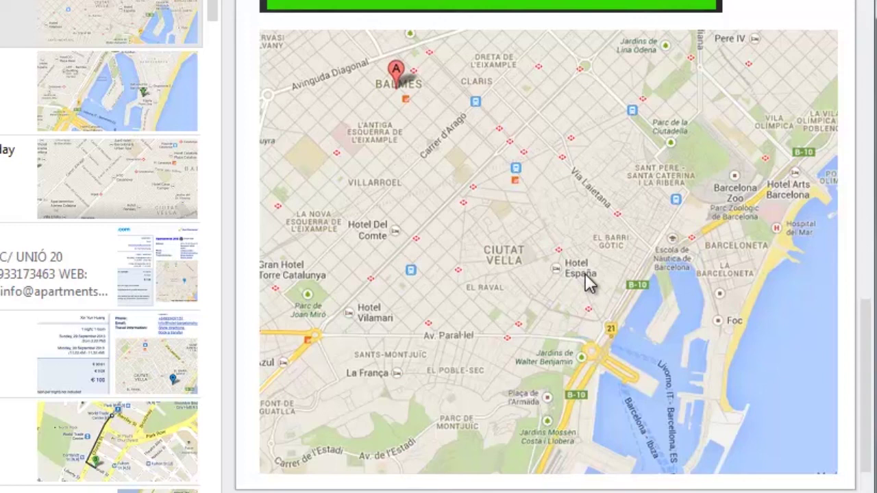
{"action": "left_click", "coordinate": [21, 96]}
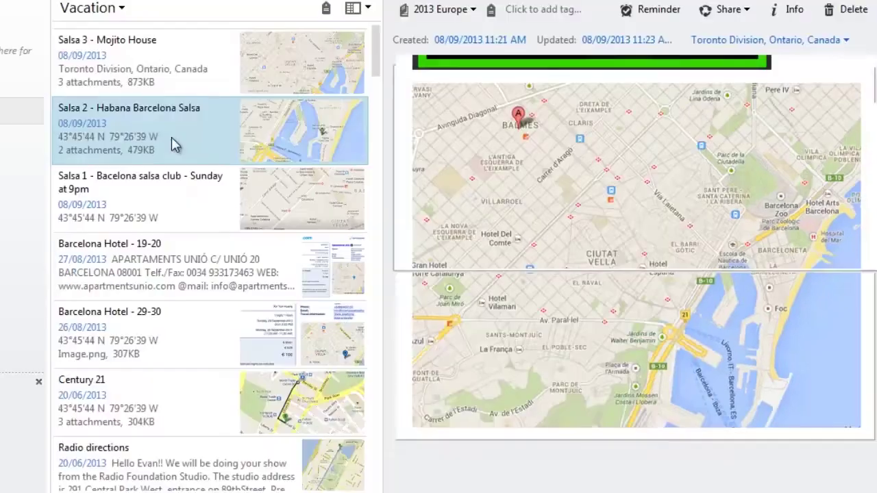
{"action": "scroll", "coordinate": [622, 189], "scroll_direction": "down", "scroll_amount": 2}
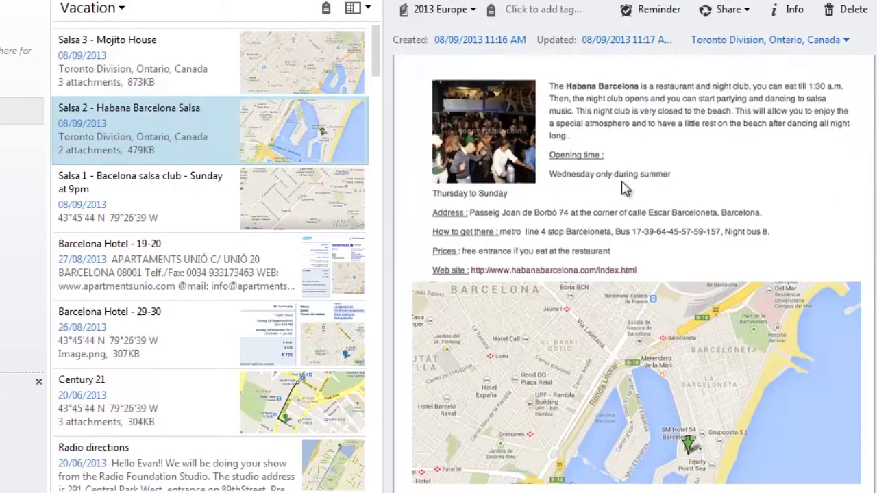
Open Salsa 1 and scroll through its Agua De Luna review and Barcelona map.
{"action": "left_click", "coordinate": [210, 205]}
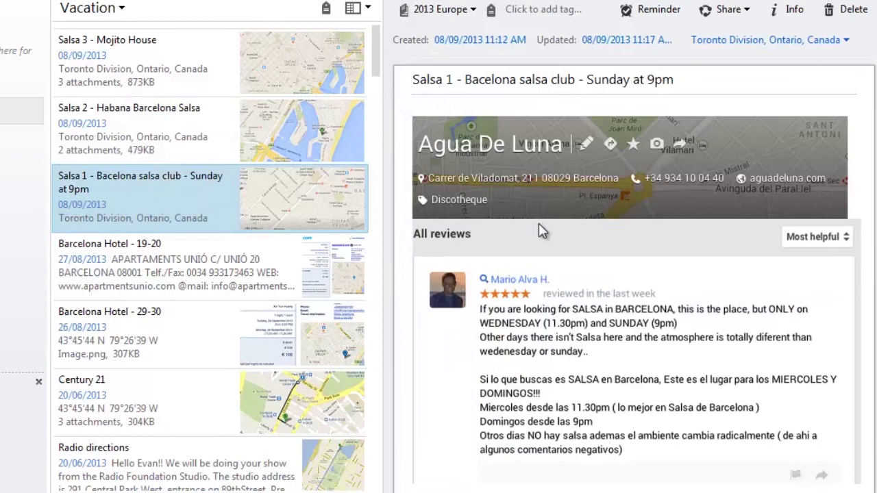
{"action": "scroll", "coordinate": [538, 228], "scroll_direction": "down", "scroll_amount": 3}
{"action": "scroll", "coordinate": [542, 228], "scroll_direction": "down", "scroll_amount": 3}
{"action": "scroll", "coordinate": [564, 190], "scroll_direction": "up", "scroll_amount": 3}
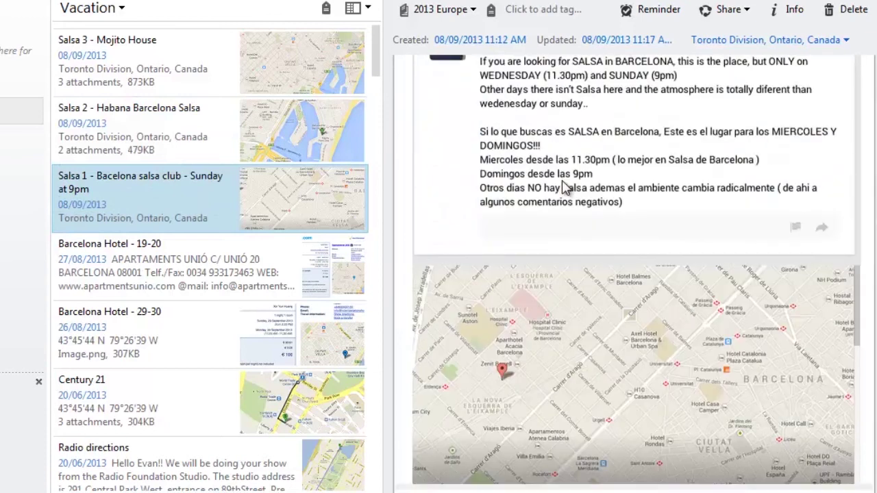
{"action": "scroll", "coordinate": [567, 190], "scroll_direction": "up", "scroll_amount": 1}
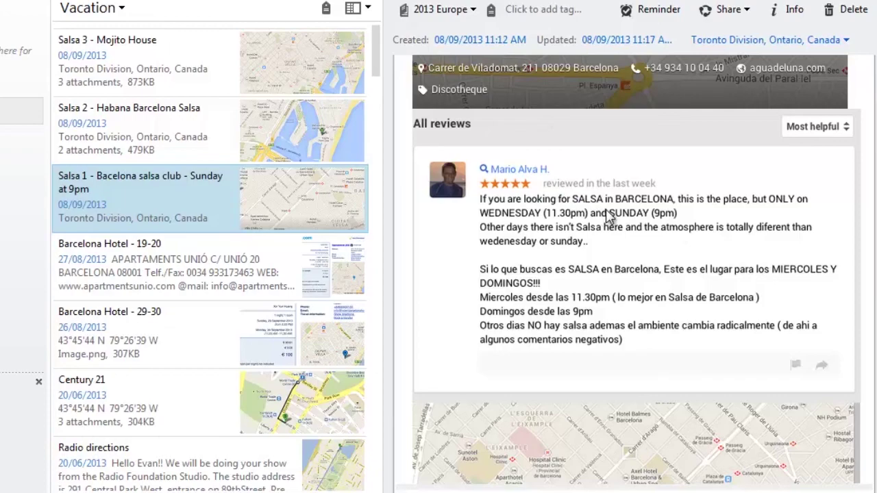
{"action": "scroll", "coordinate": [609, 216], "scroll_direction": "down", "scroll_amount": 5}
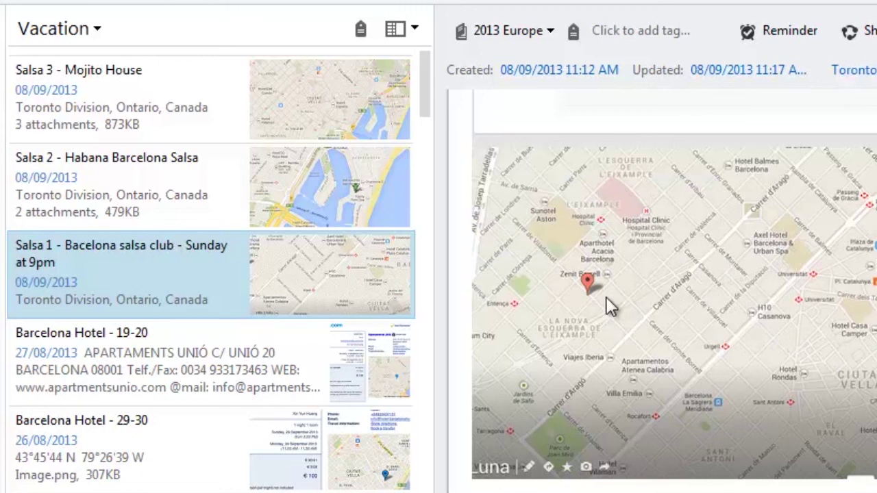
Step through Barcelona Hotel 19-20 and 29-30 to Century 21, scrolling to its route map.
{"action": "left_click", "coordinate": [140, 346]}
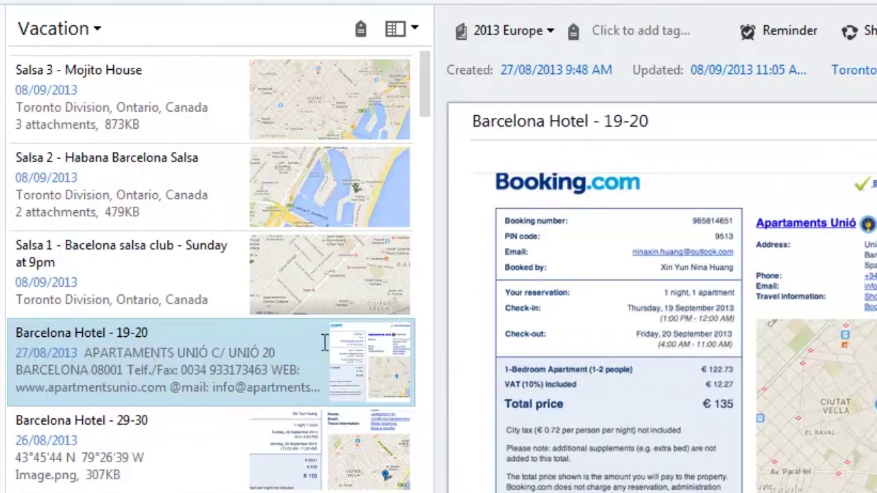
{"action": "left_click", "coordinate": [163, 436]}
{"action": "key", "text": "Down"}
{"action": "scroll", "coordinate": [548, 411], "scroll_direction": "down", "scroll_amount": 1}
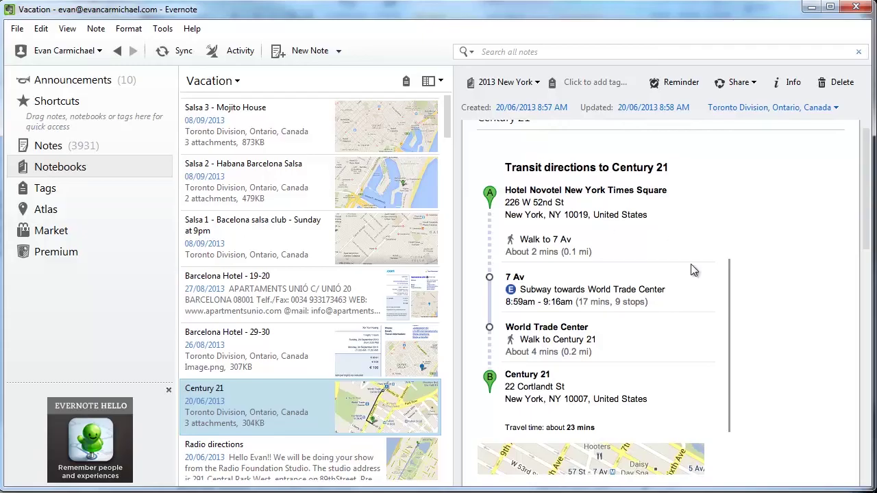
{"action": "scroll", "coordinate": [811, 325], "scroll_direction": "down", "scroll_amount": 4}
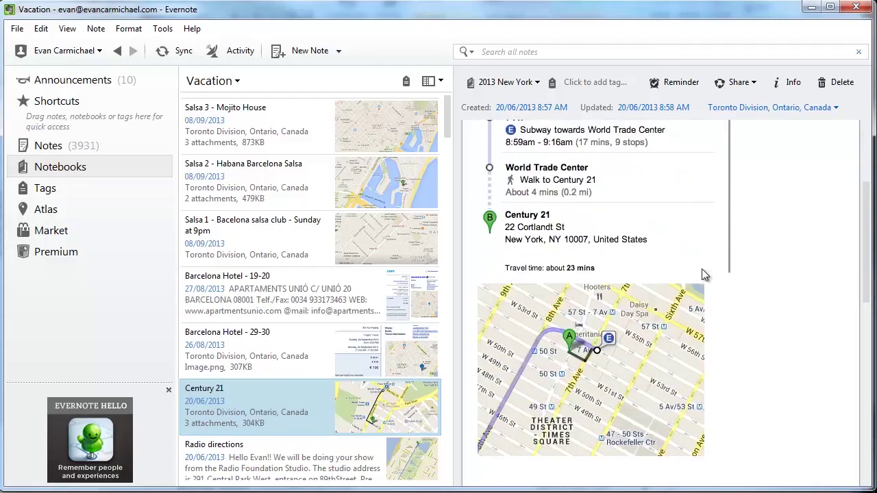